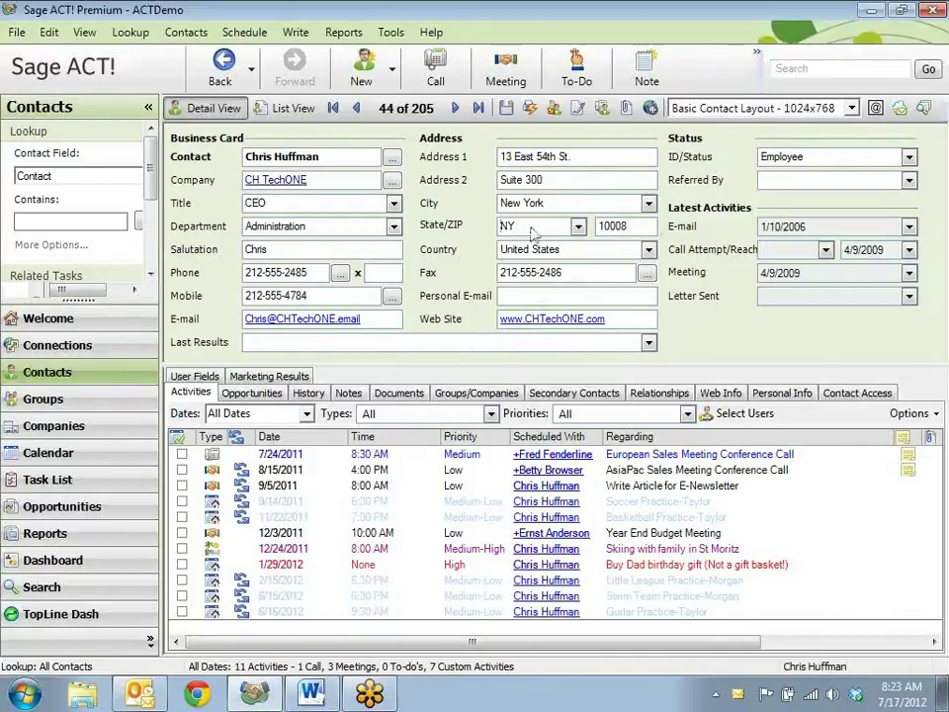
Look up contacts whose State is AZ, giving a list of 19 contacts.
right_click(532, 229)
click(592, 336)
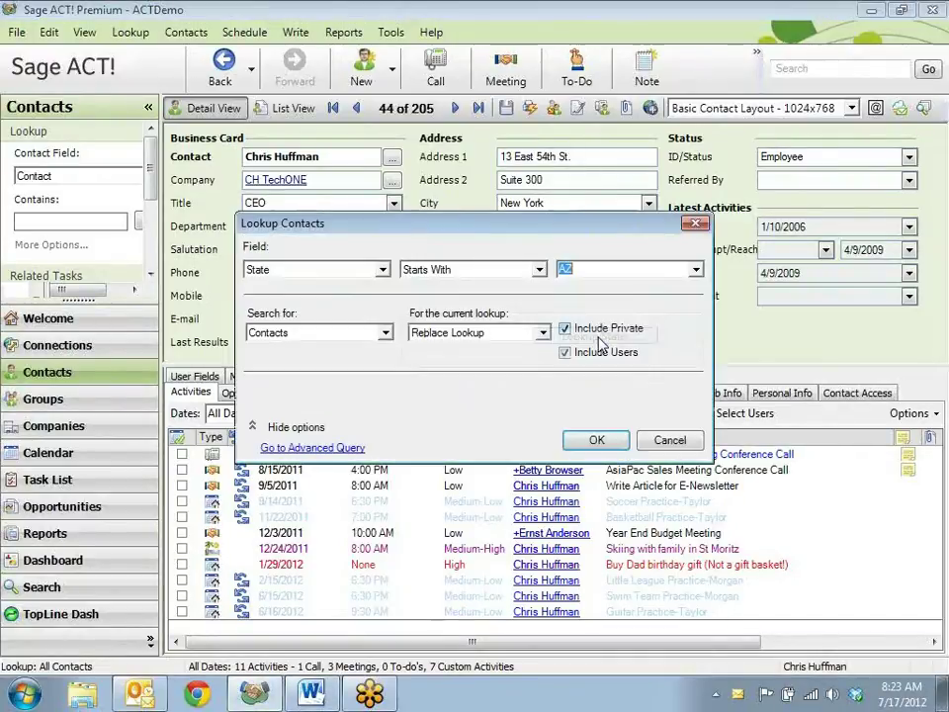
text(AZ)
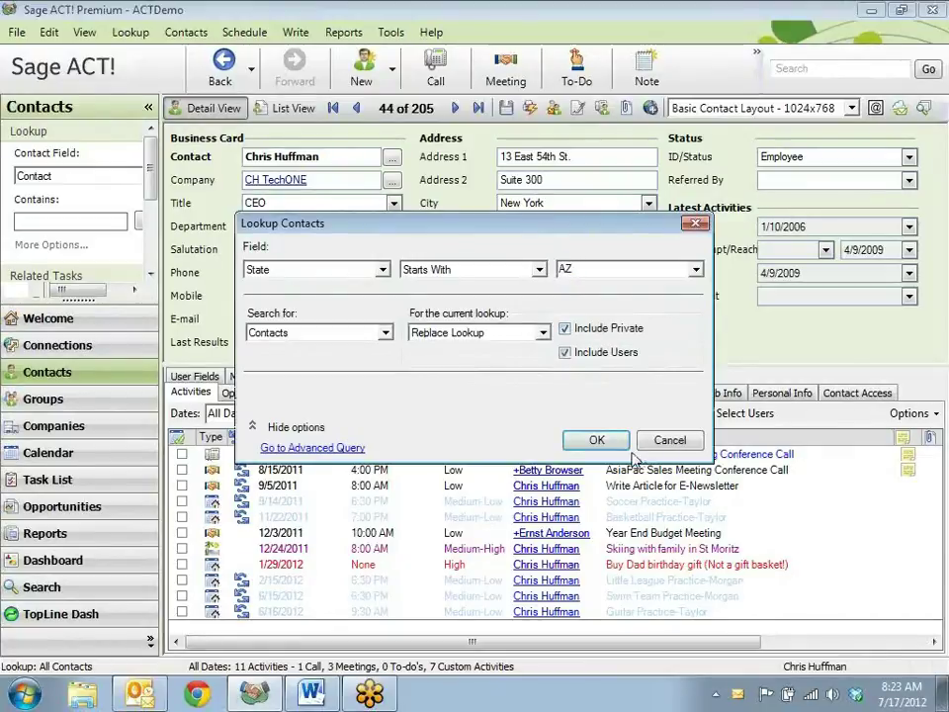
click(597, 439)
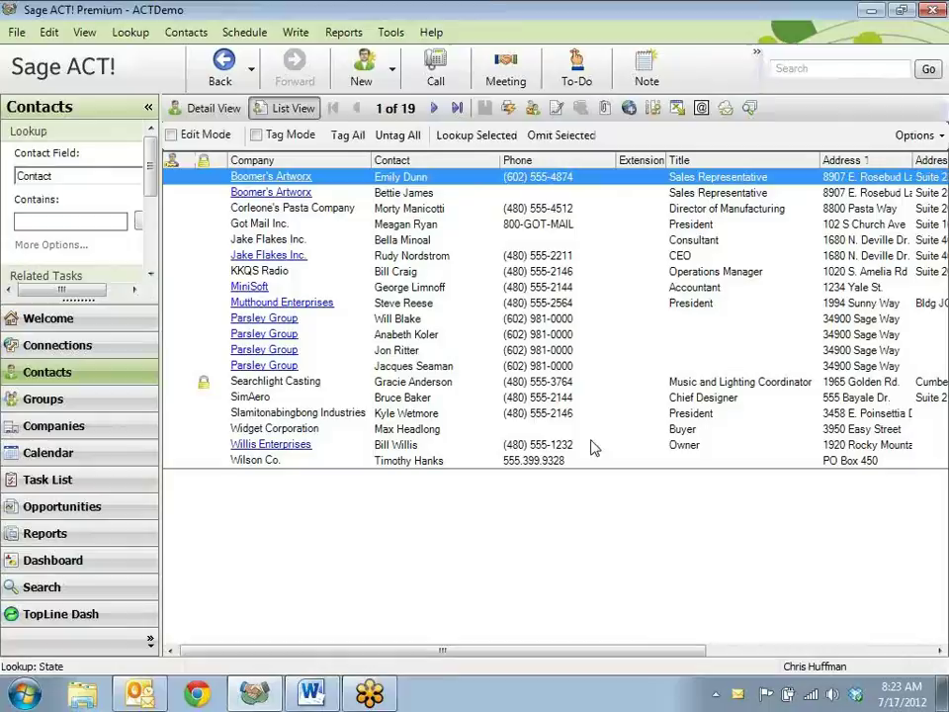
Export the 19 AZ contacts to an Excel list, review it, then go to Dashboard.
click(678, 111)
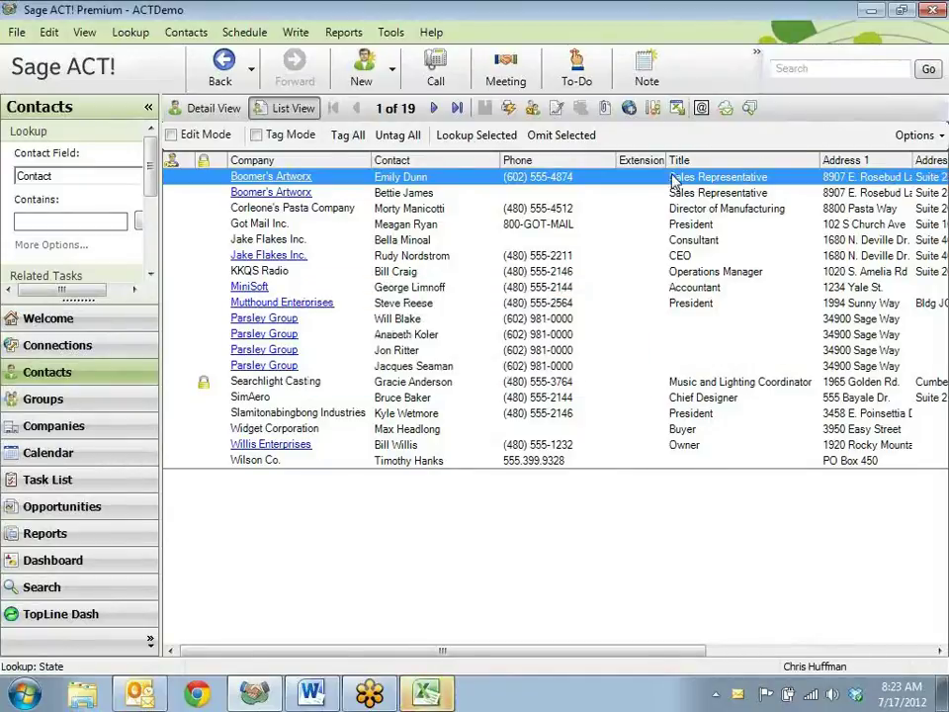
click(445, 694)
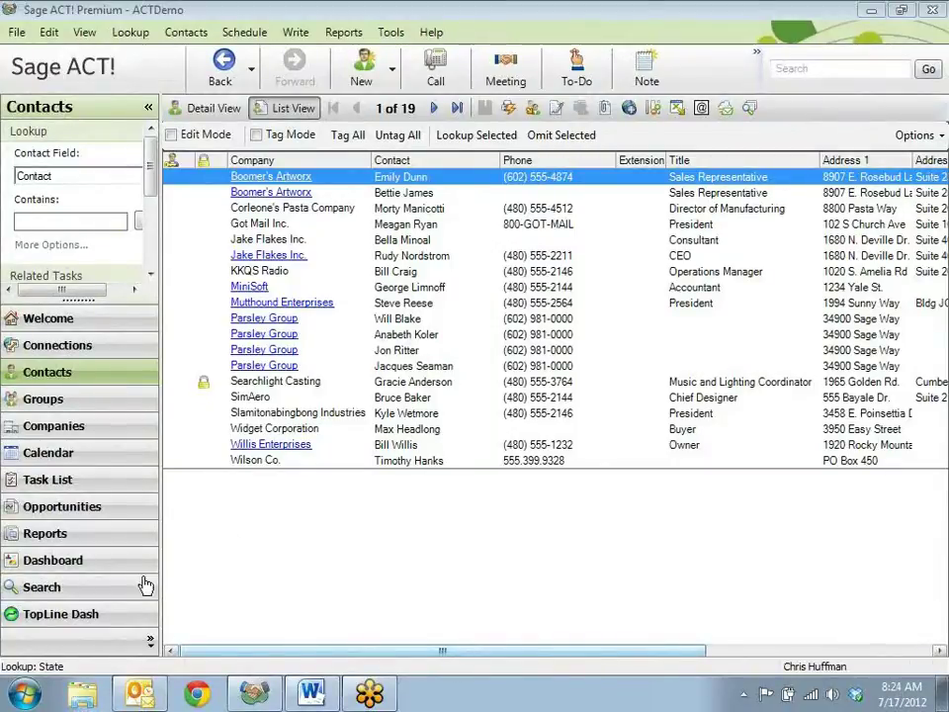
click(91, 570)
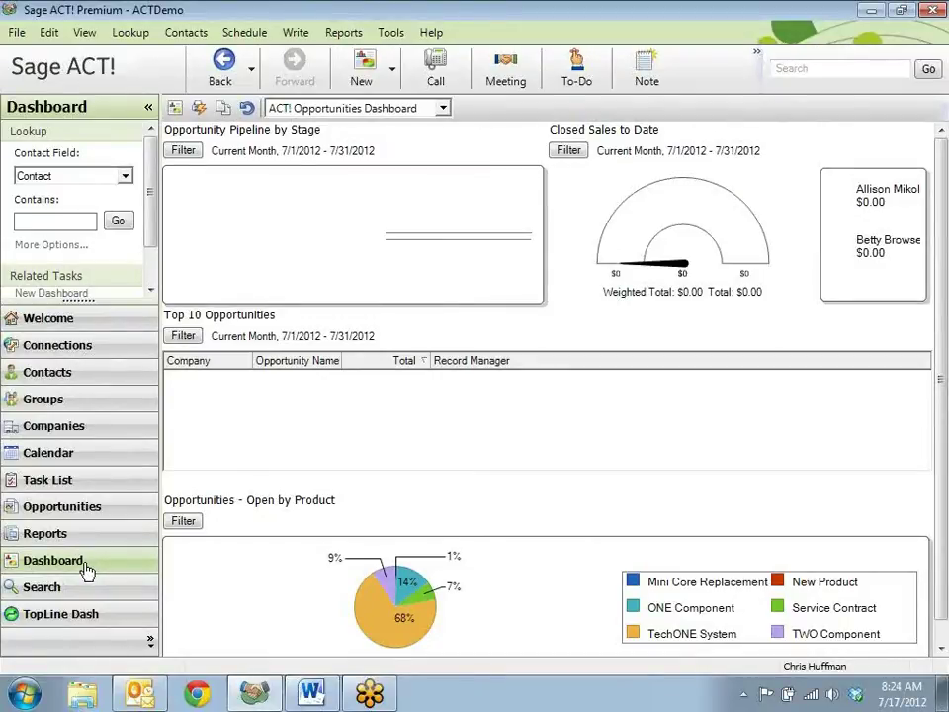
Open the ACT! Opportunities Dashboard in the Dashboard Designer for editing.
click(175, 108)
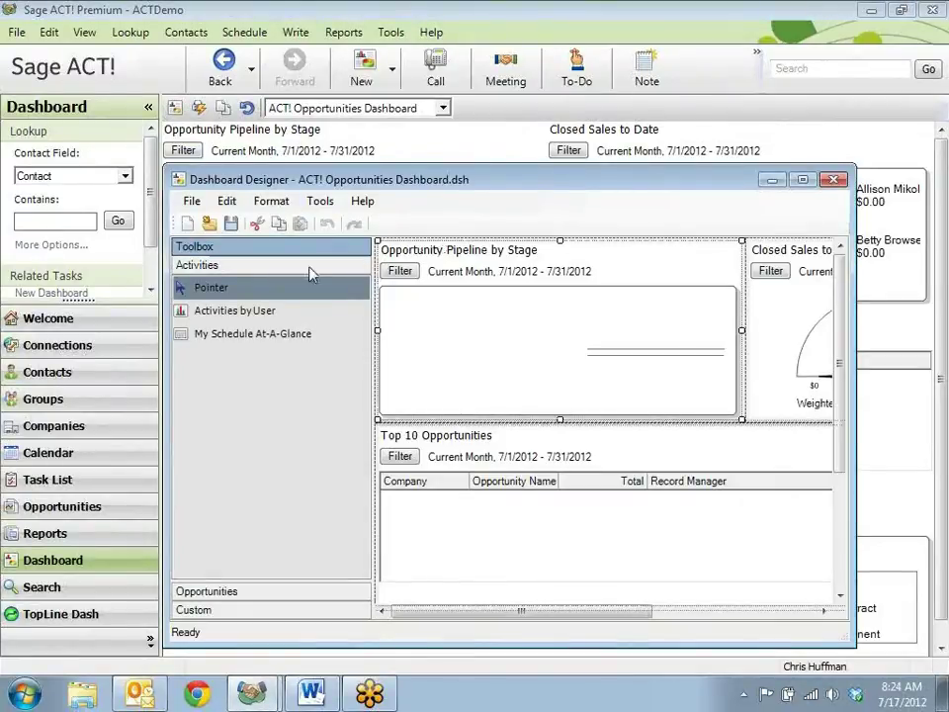
Start a new blank dashboard in the maximized designer and place Activities by User top-left.
click(188, 227)
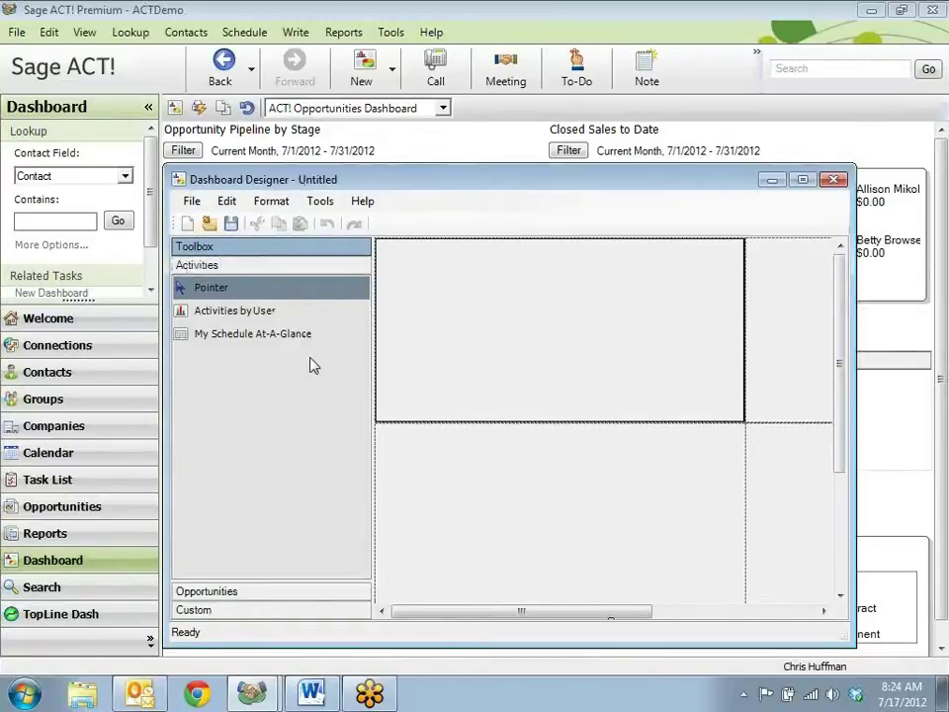
click(803, 180)
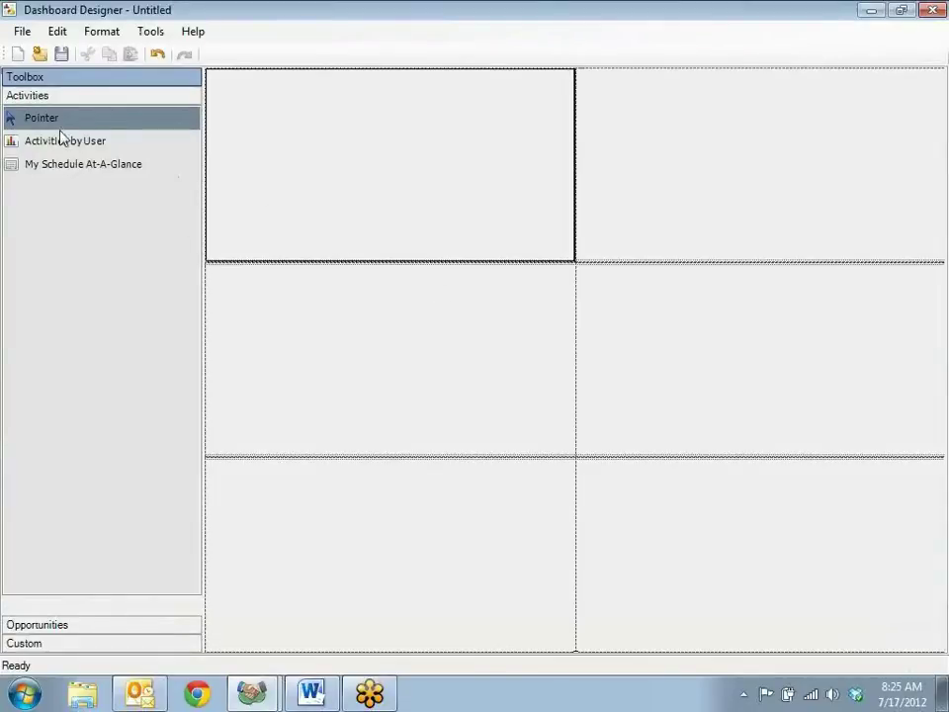
drag(46, 149, 292, 134)
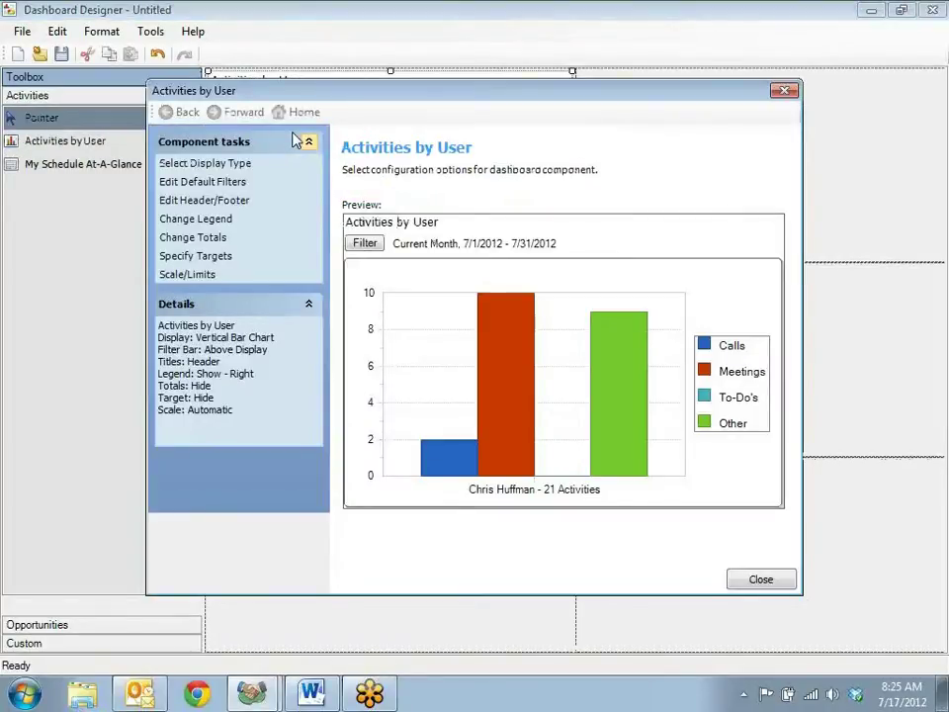
Keep Vertical Bar Chart as the Activities by User display type and move to filters.
click(191, 166)
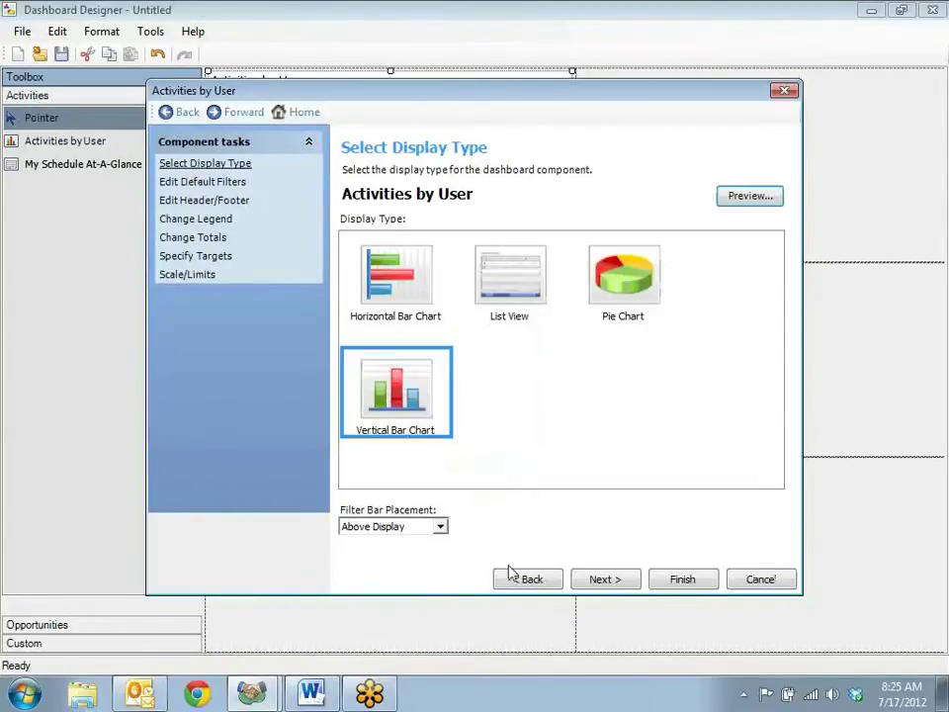
click(619, 582)
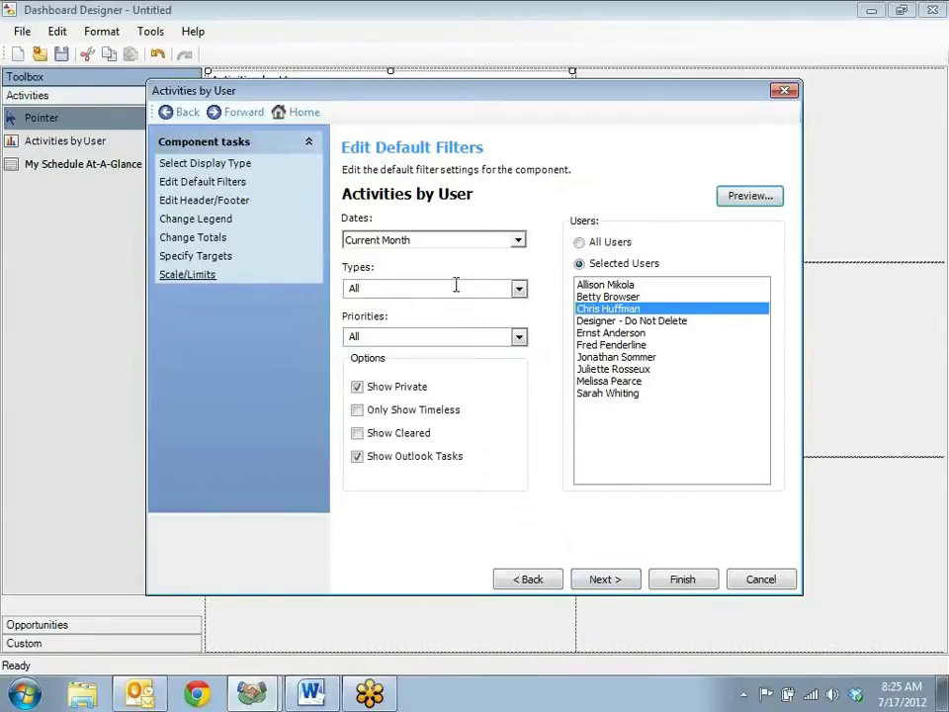
Filter the chart to one user and change its header to 'Activities by' that user's name.
click(630, 286)
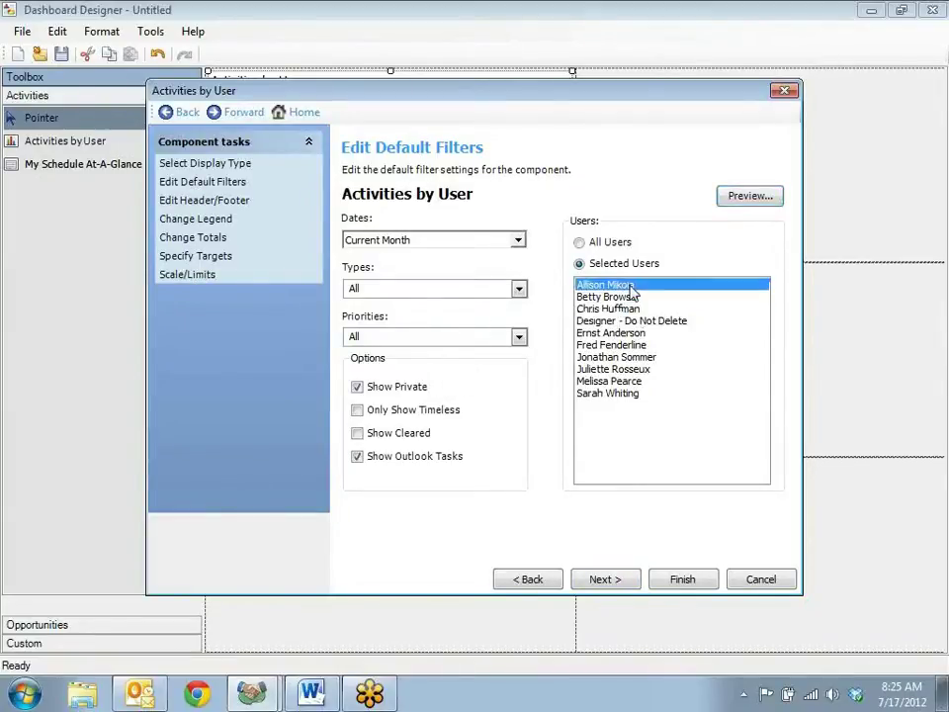
click(604, 580)
click(497, 275)
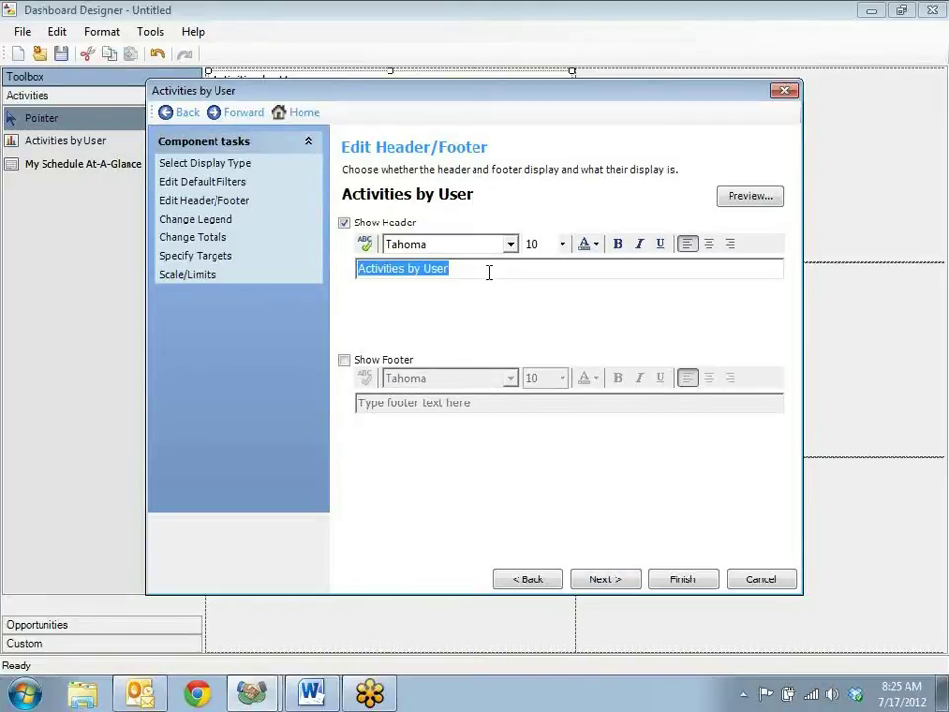
click(487, 271)
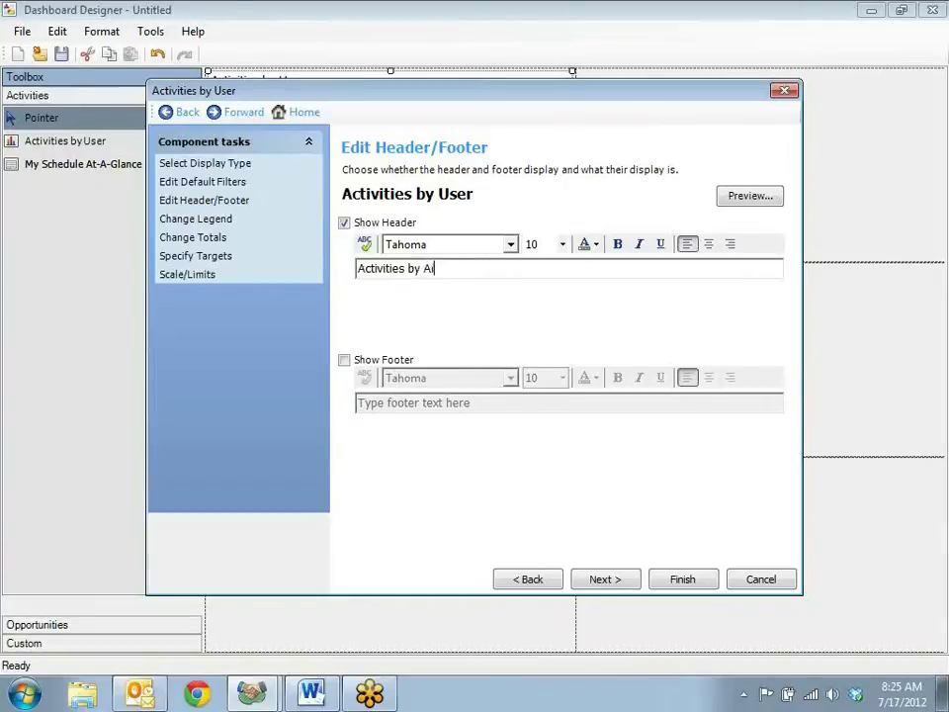
text(Allison)
click(606, 579)
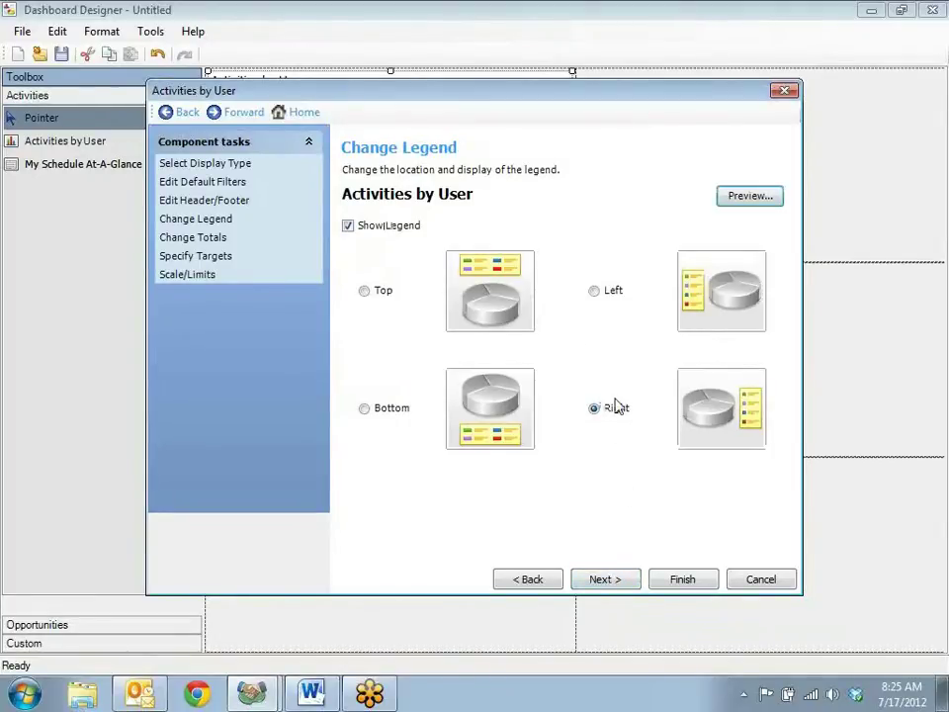
Turn on totals, finish the Activities chart setup, accept the filter changes, and place it.
click(605, 580)
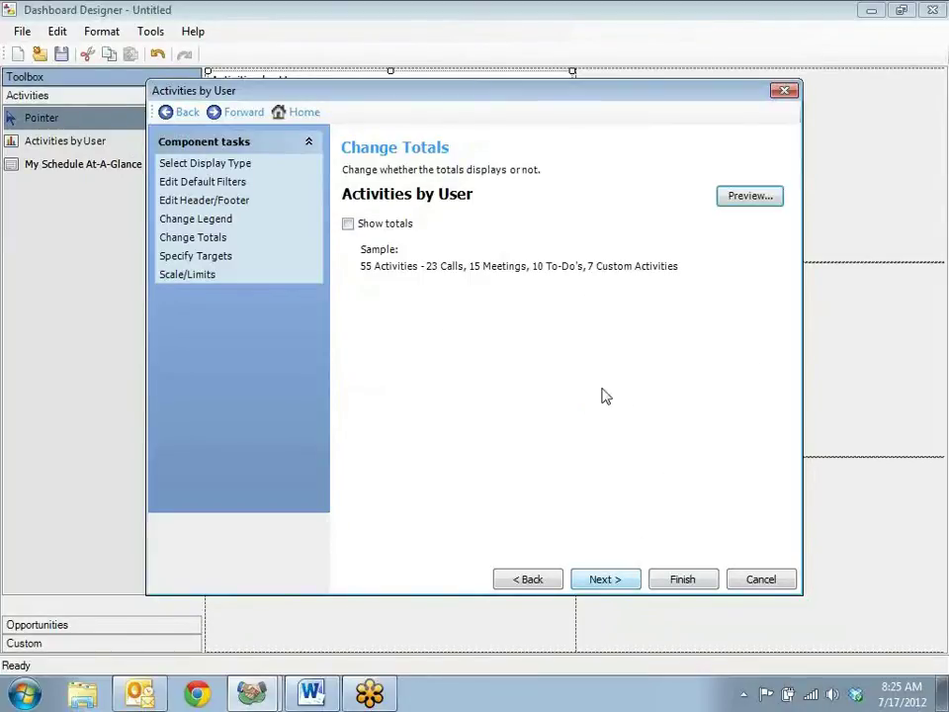
click(348, 224)
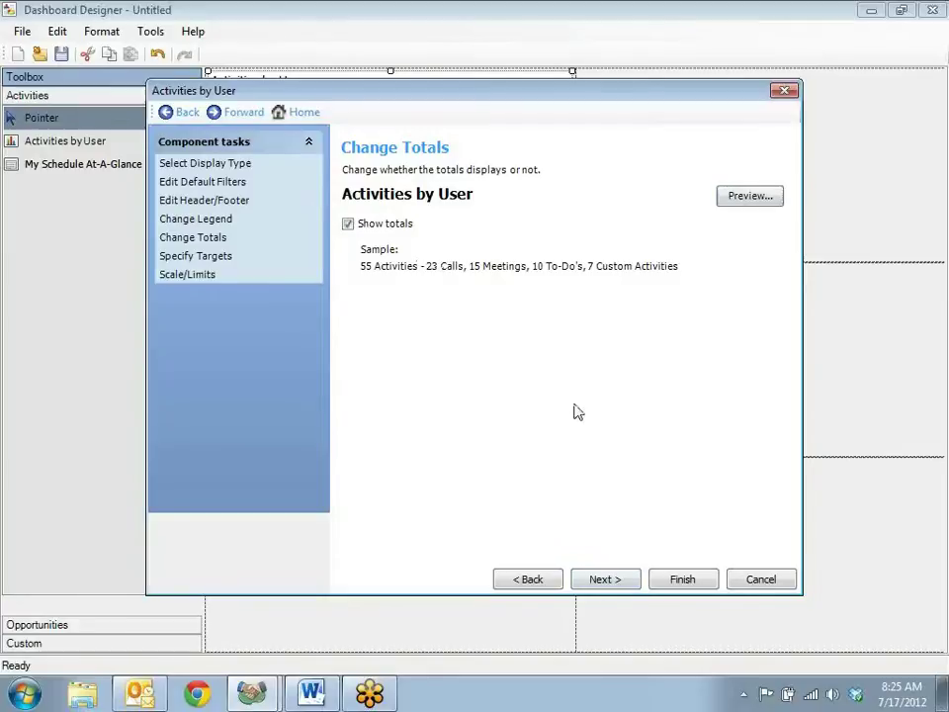
click(607, 583)
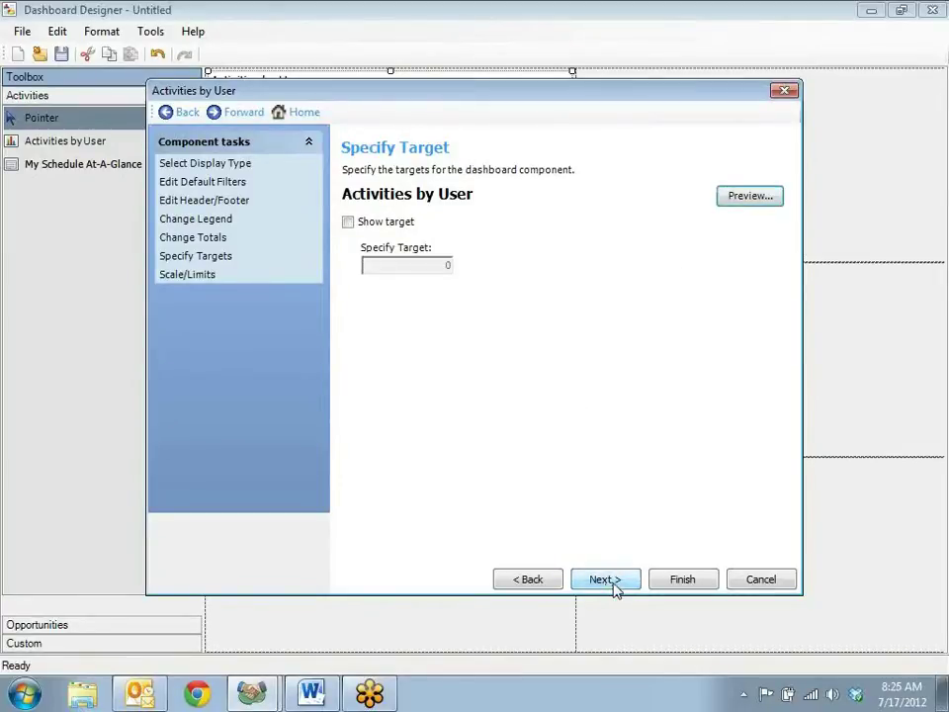
click(608, 583)
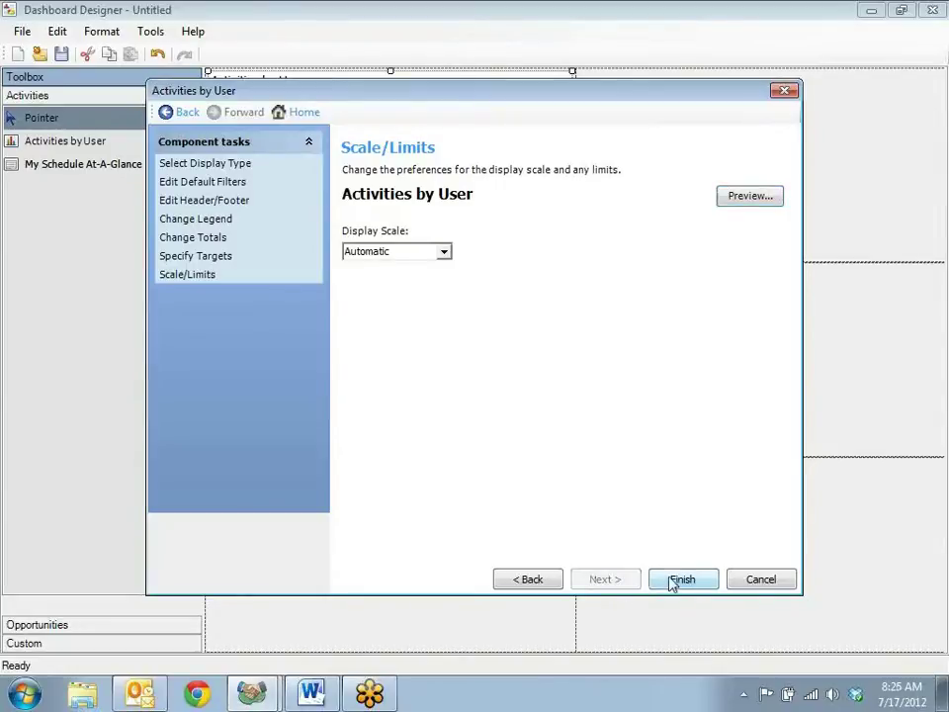
click(669, 580)
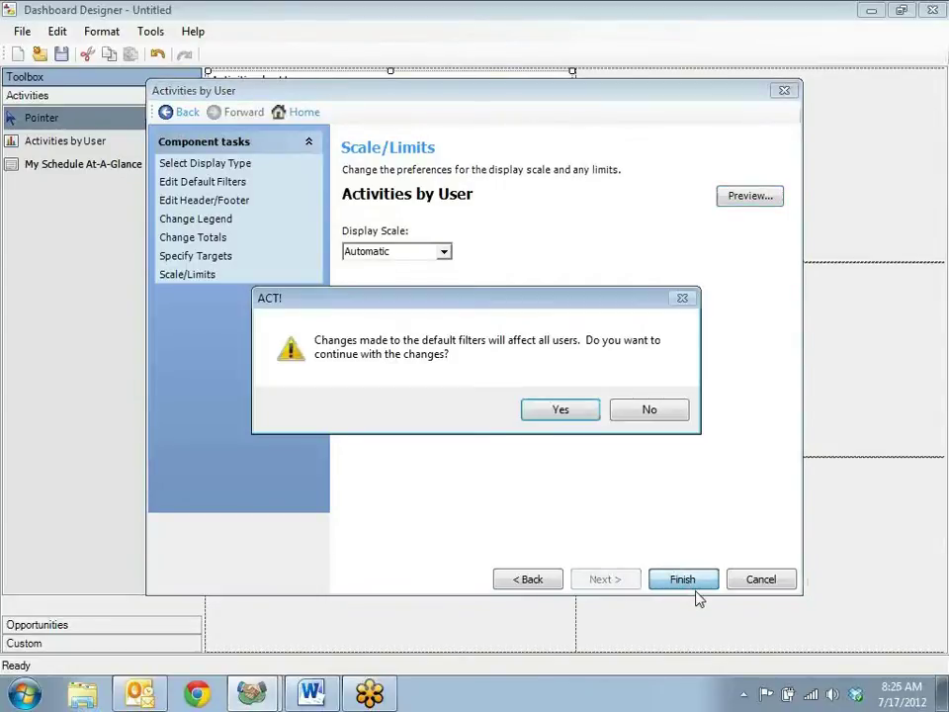
click(573, 413)
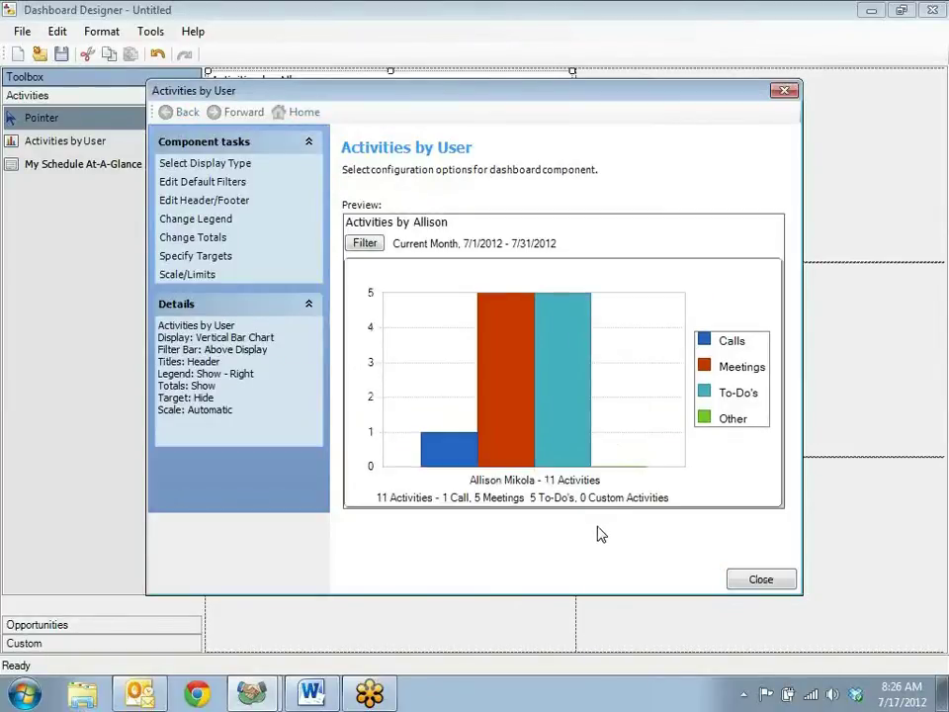
click(767, 581)
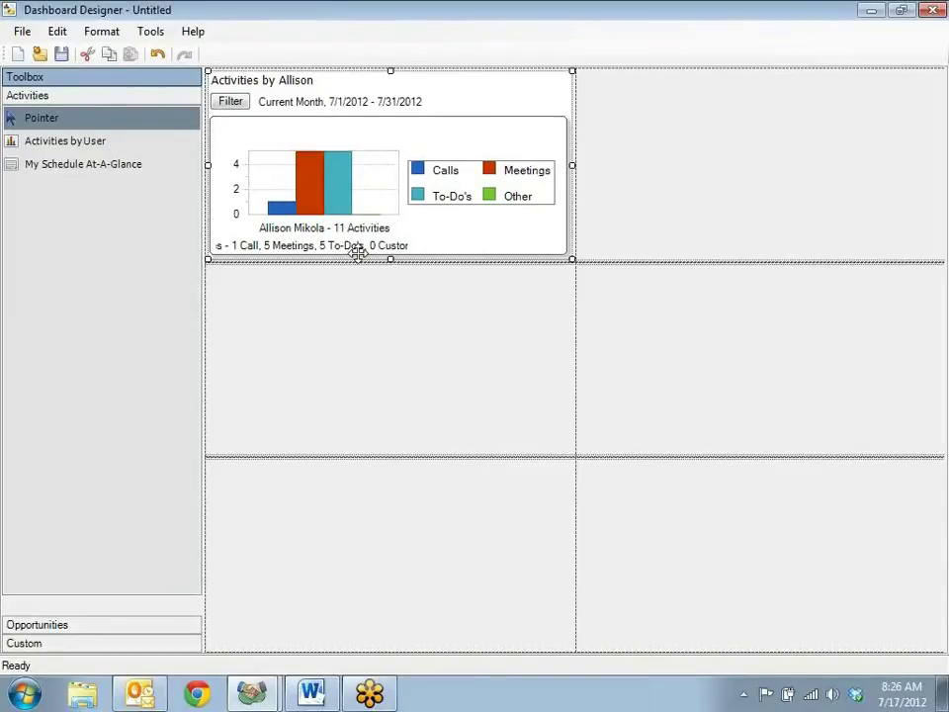
Add an Opportunities by User vertical bar chart top-right, filtered to the first listed user.
click(69, 625)
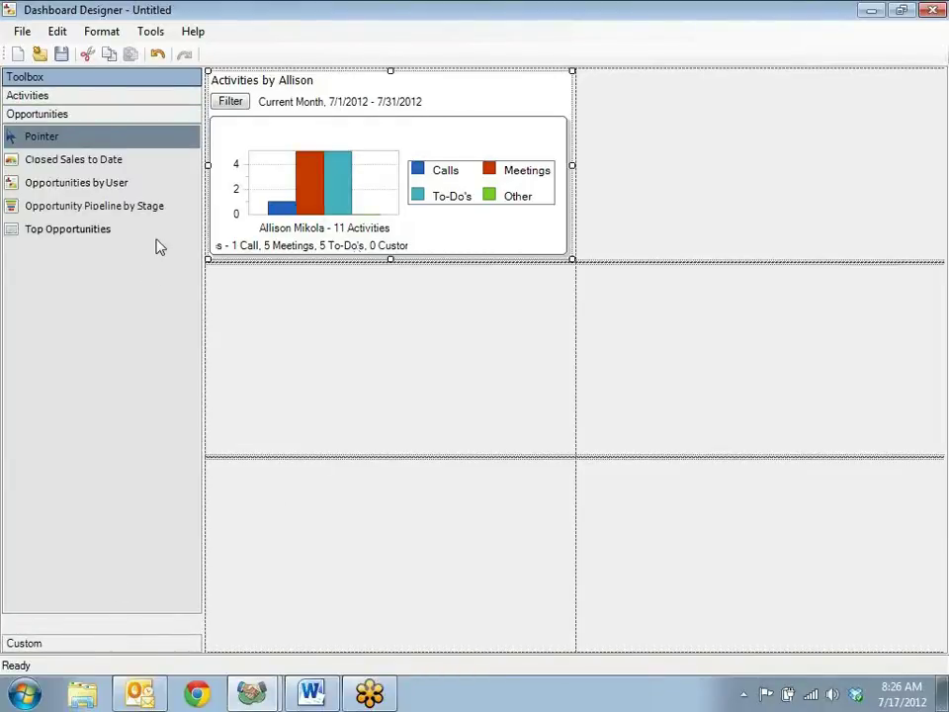
drag(62, 184, 722, 146)
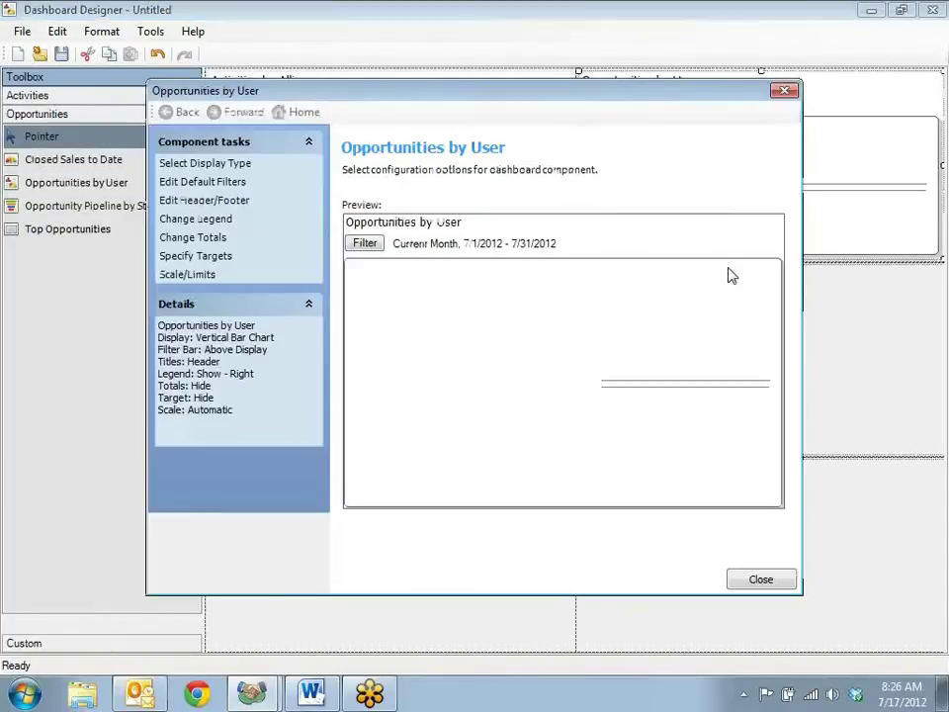
click(210, 166)
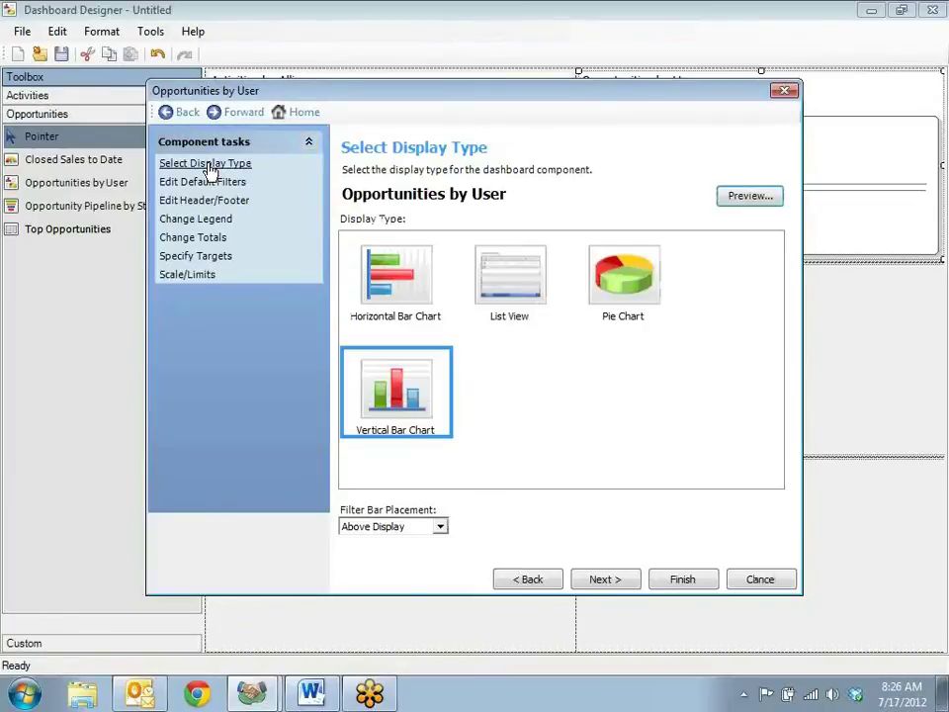
click(604, 580)
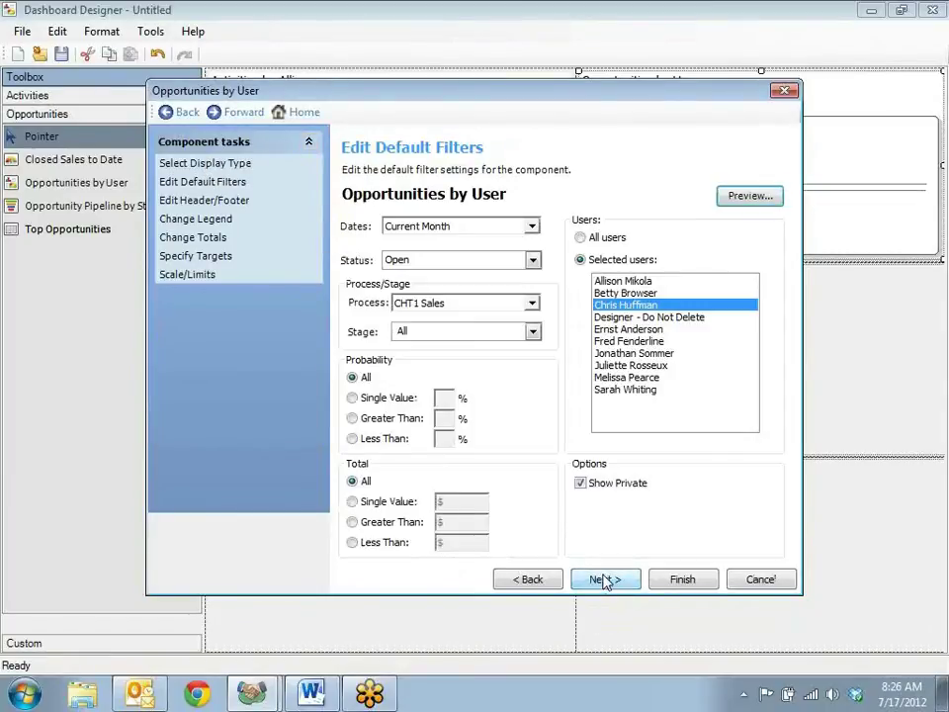
click(647, 281)
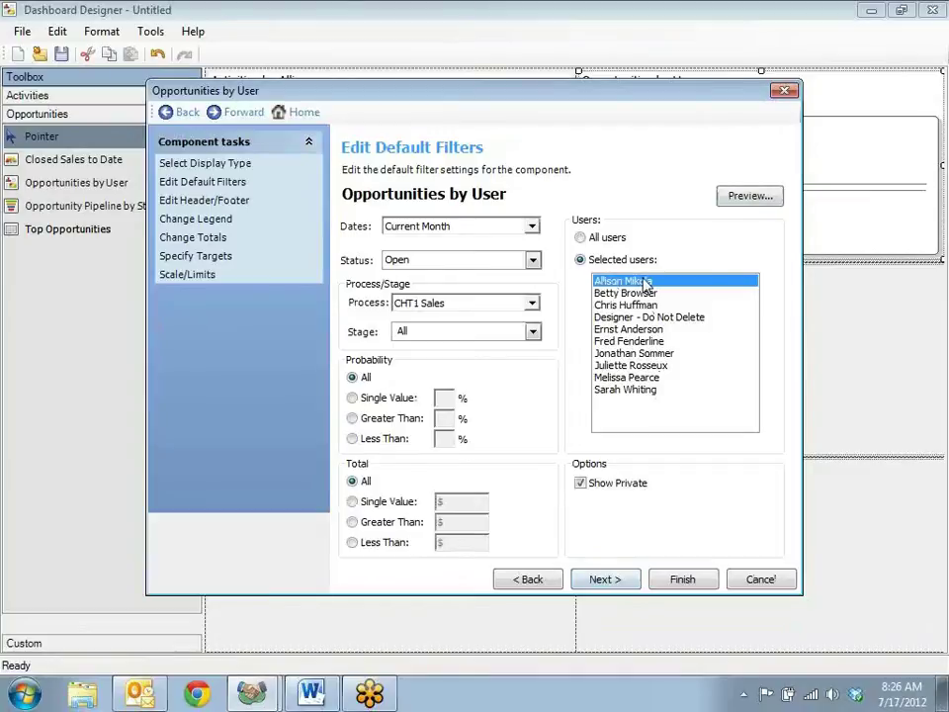
click(607, 581)
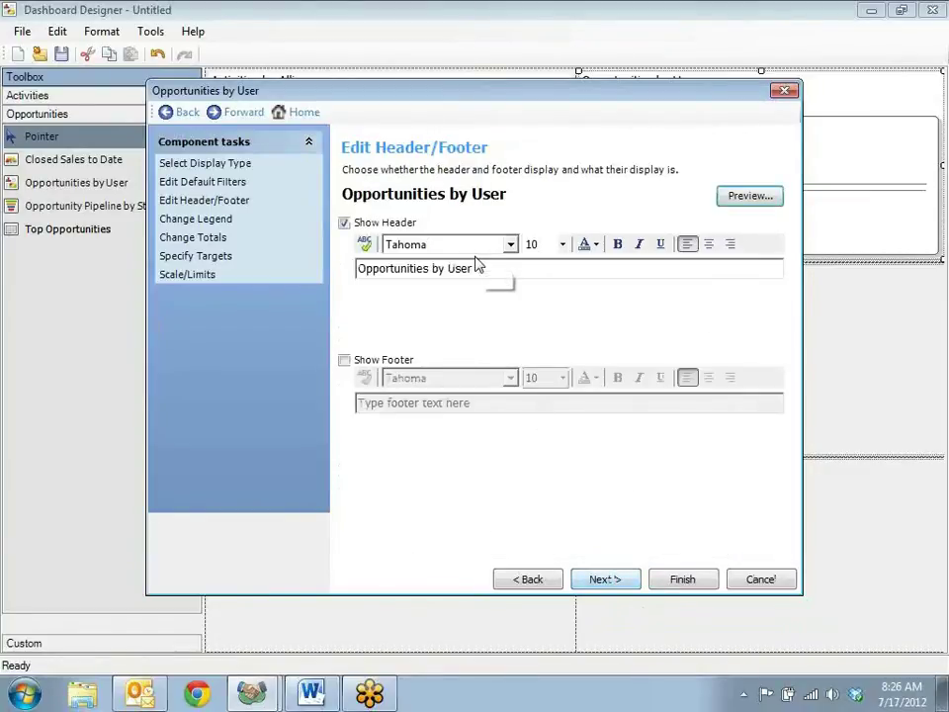
Replace 'User' in the header with the selected user's name.
double_click(463, 269)
text(Allison)
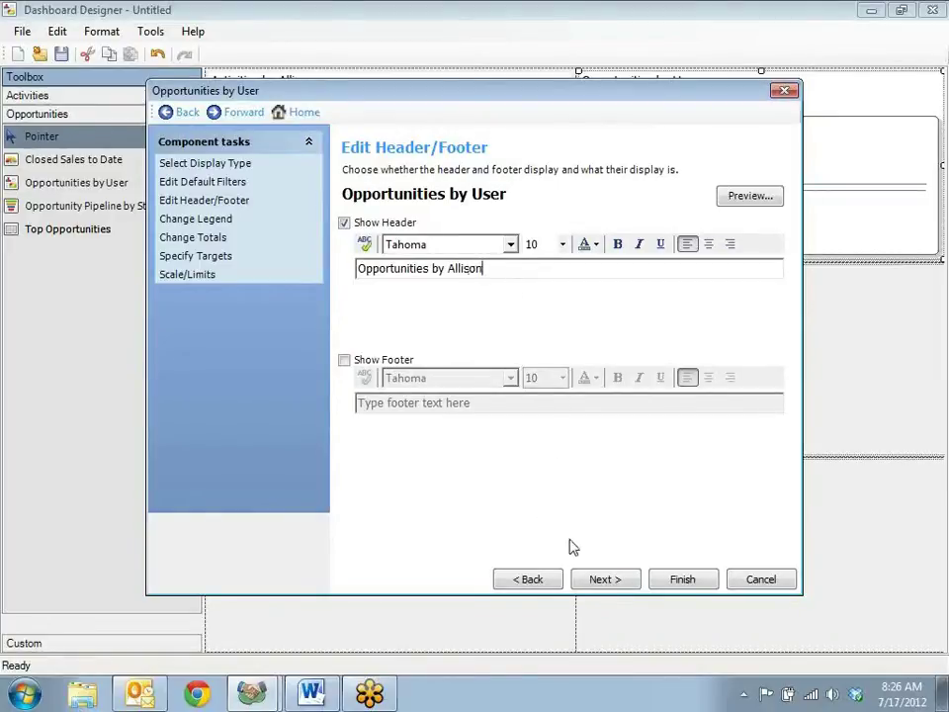
click(606, 580)
Enable totals, finish the Opportunities chart setup, accept the filter changes, and place it.
click(606, 580)
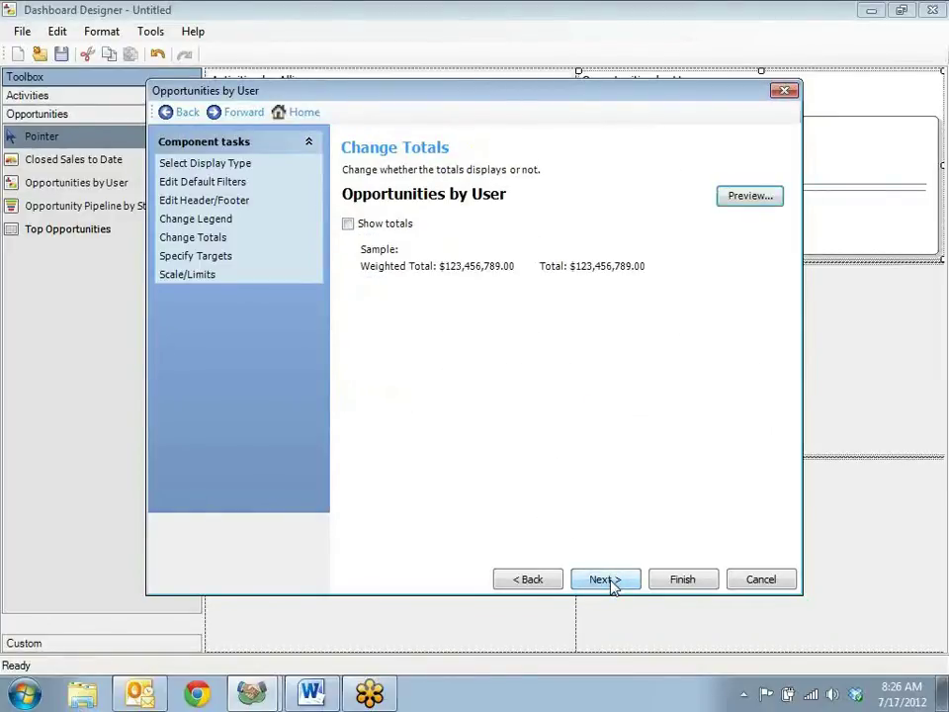
click(349, 224)
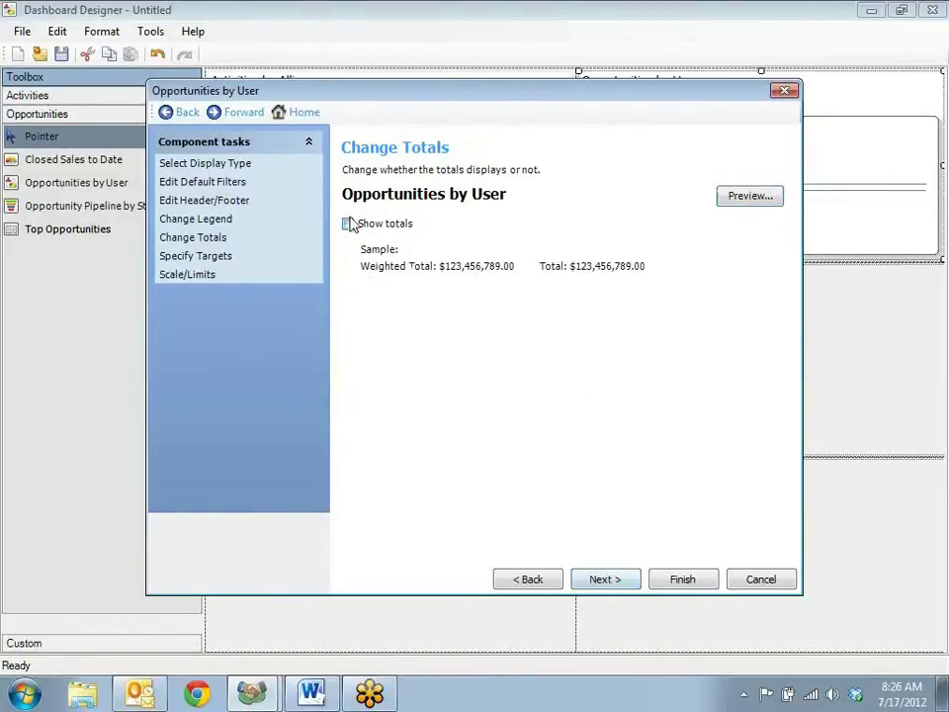
click(618, 581)
click(625, 583)
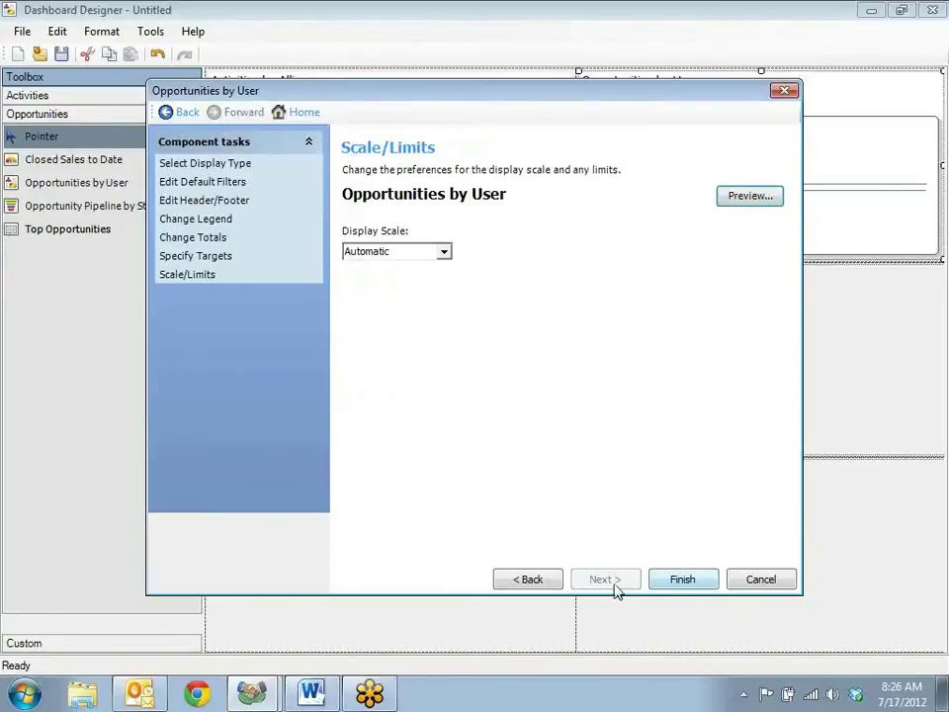
click(680, 583)
click(568, 410)
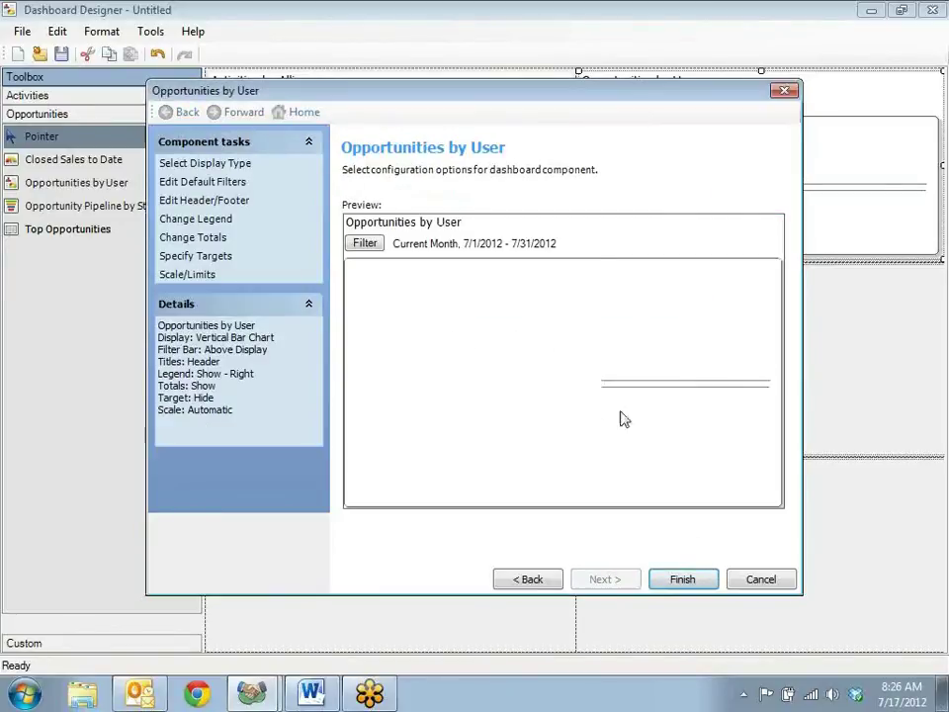
click(760, 580)
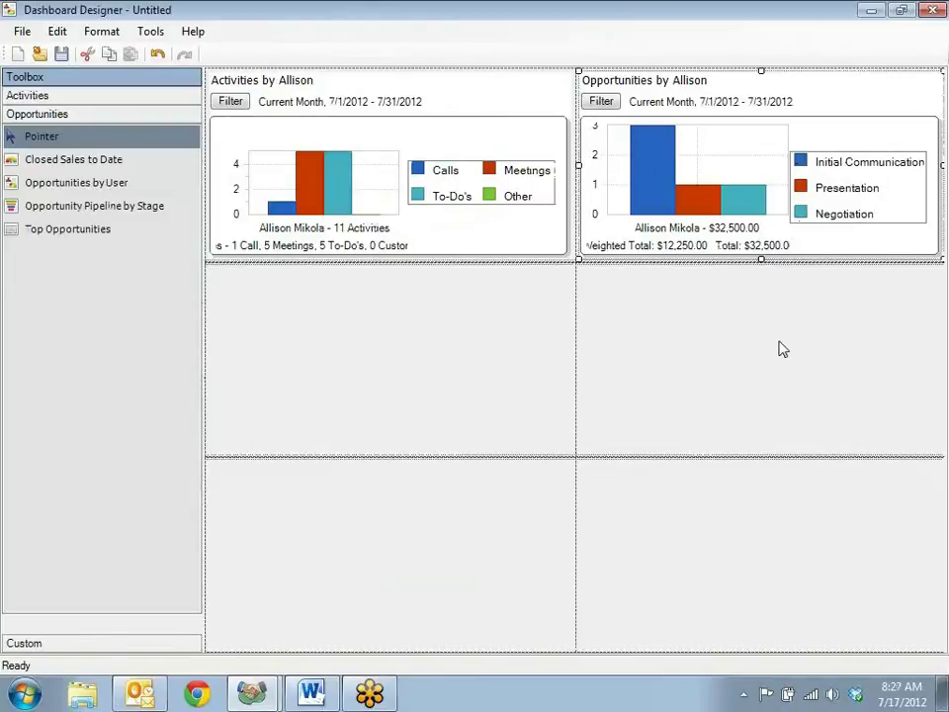
Save the dashboard as Allison.dsh and close the Dashboard Designer.
click(22, 31)
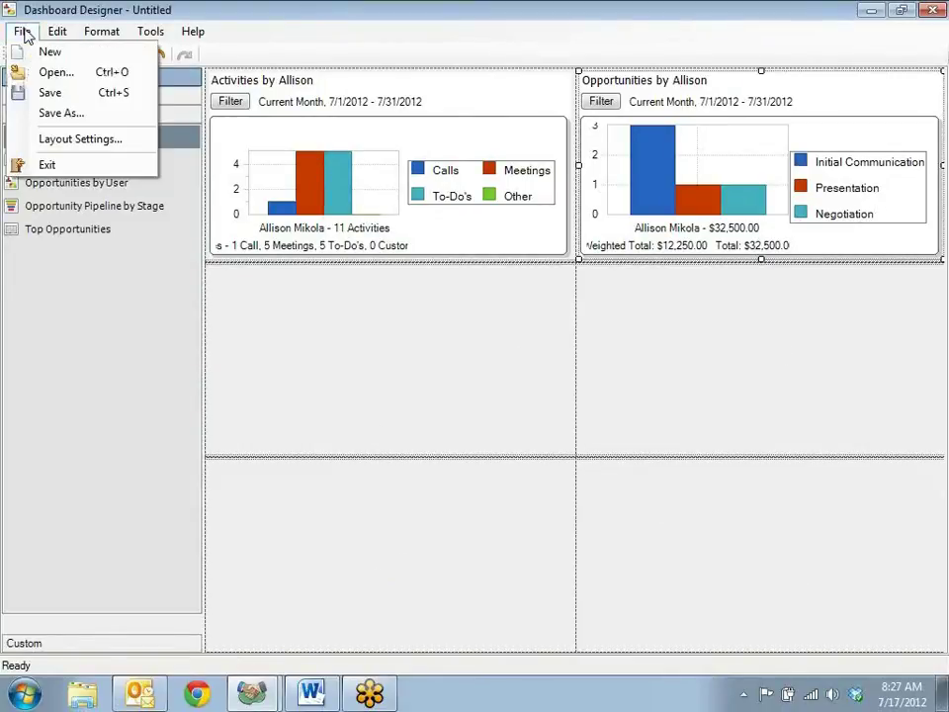
click(83, 117)
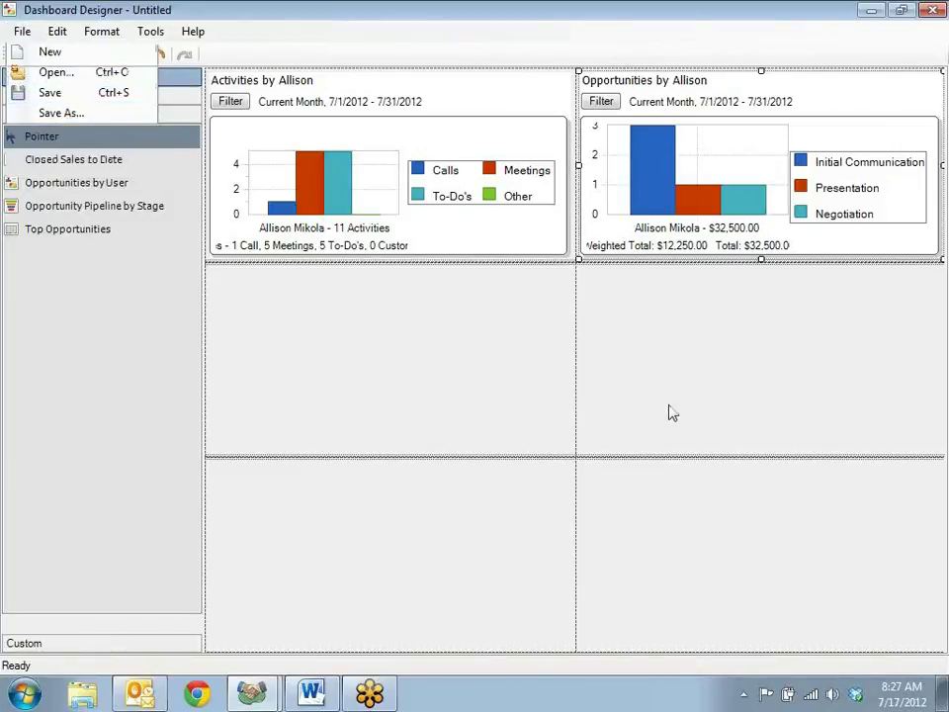
text(Allison)
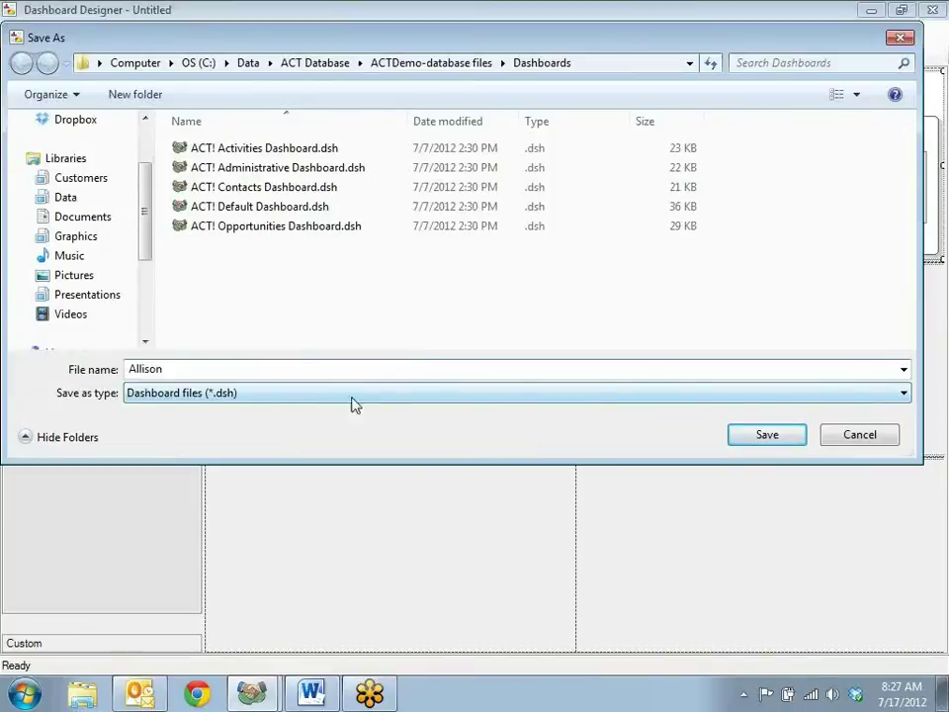
click(771, 438)
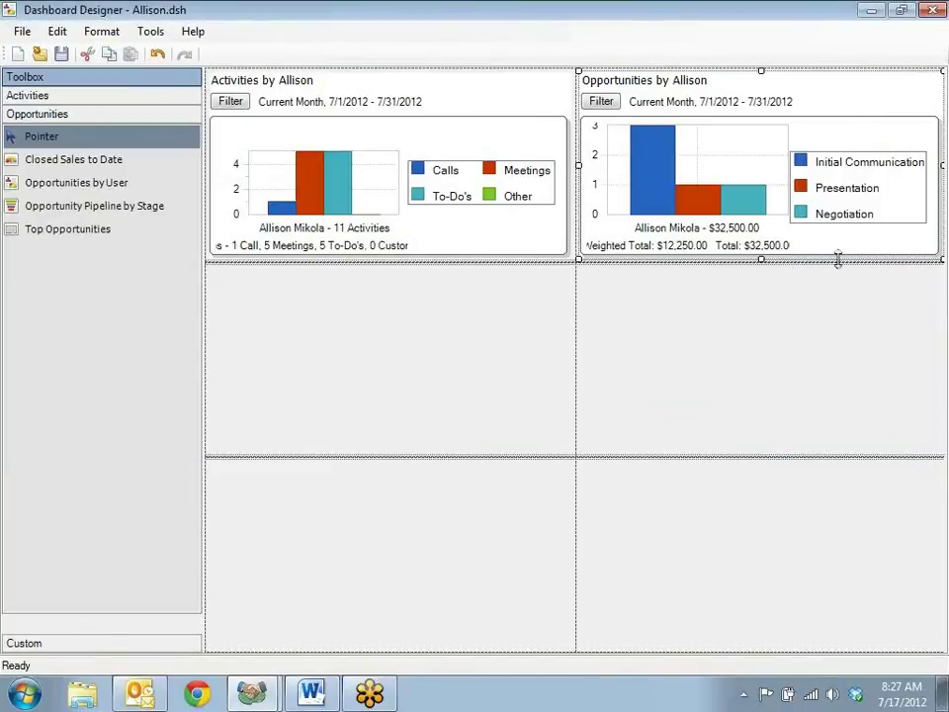
click(932, 11)
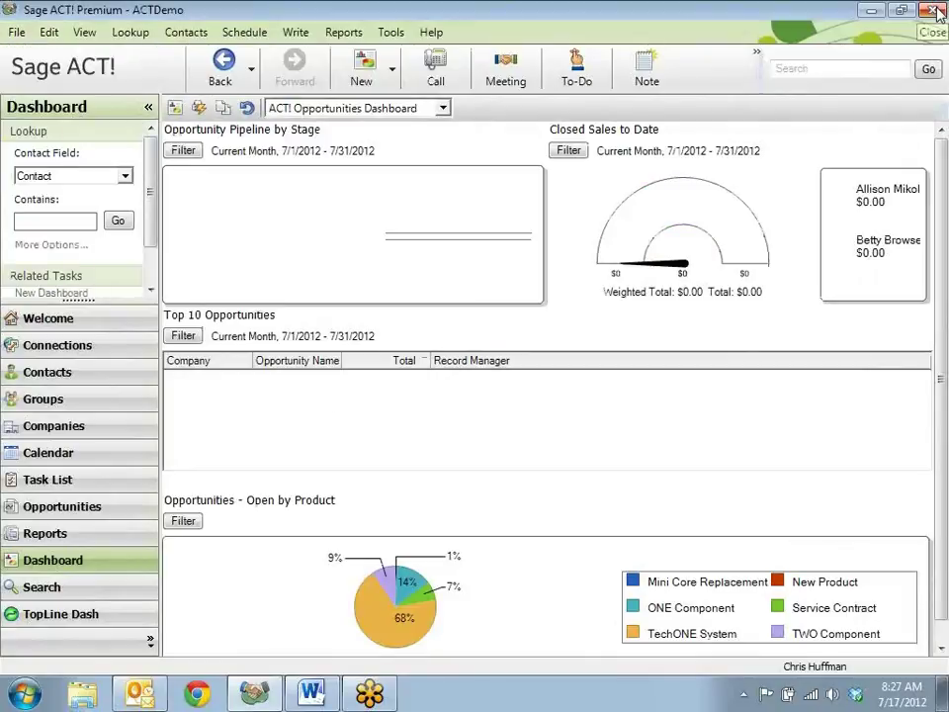
Switch the Dashboard view to the Allison dashboard using the dashboard selector.
click(442, 108)
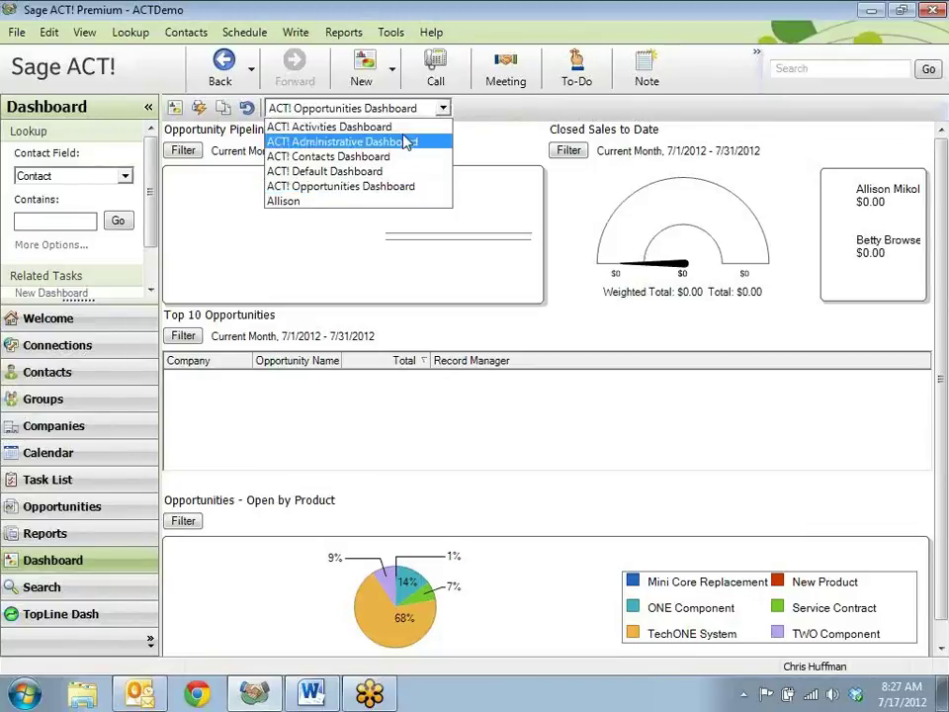
click(344, 202)
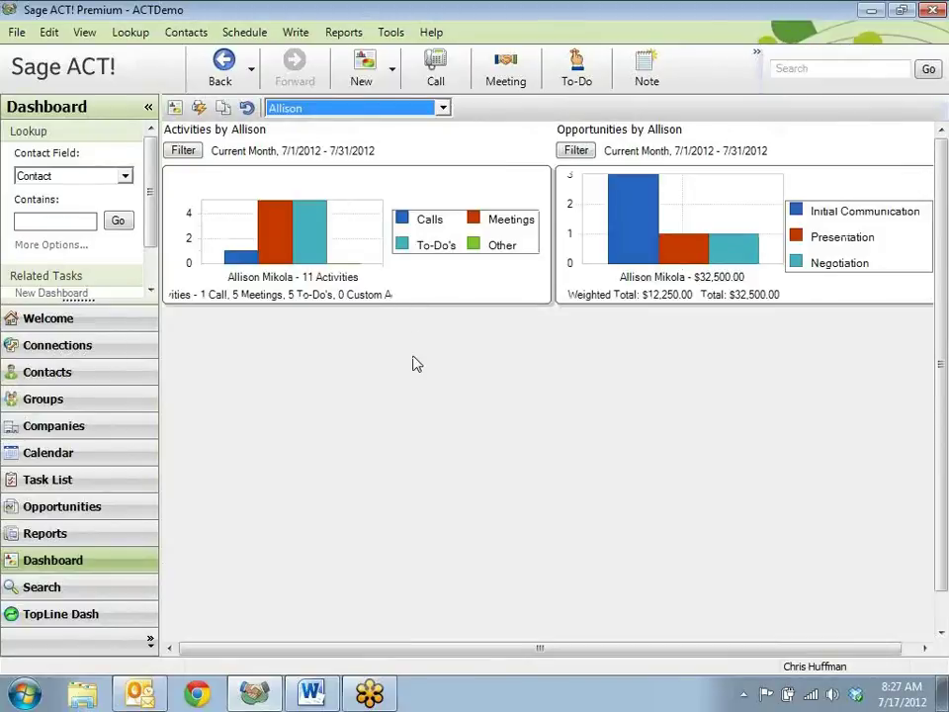